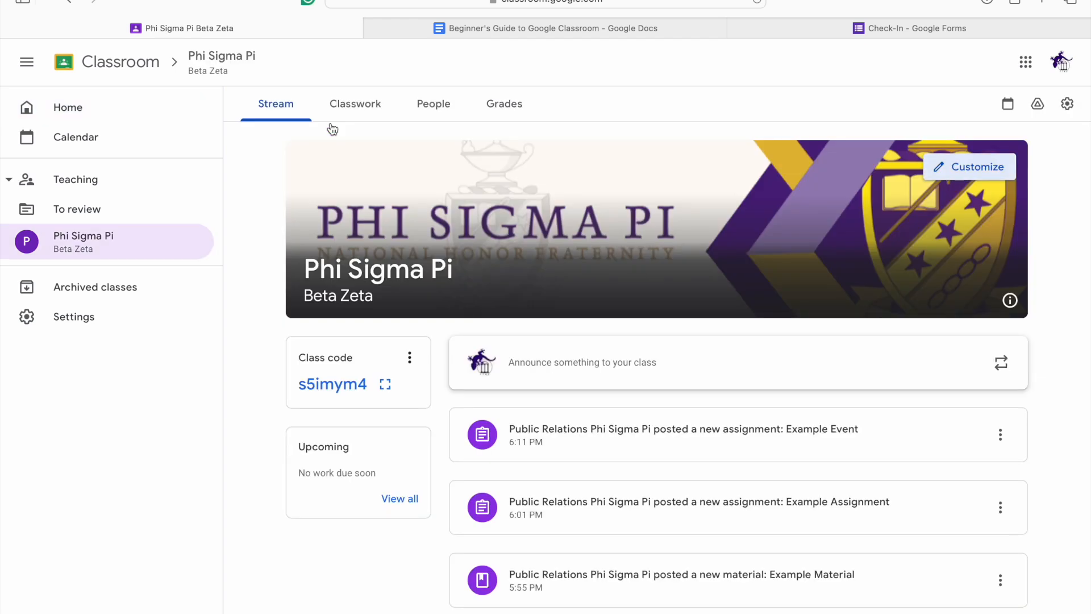
Delete the draft question "What is your favorite color? (Example)" from the Phi Sigma Pi classwork.
{"action": "left_click", "coordinate": [365, 104]}
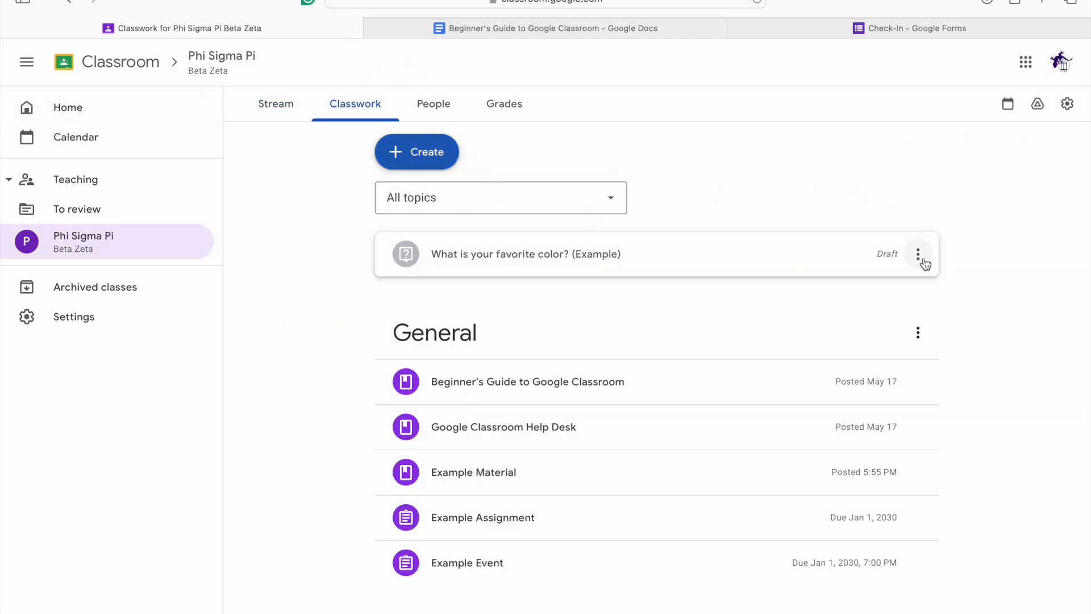
{"action": "left_click", "coordinate": [917, 254]}
{"action": "left_click", "coordinate": [882, 316]}
{"action": "left_click", "coordinate": [588, 375]}
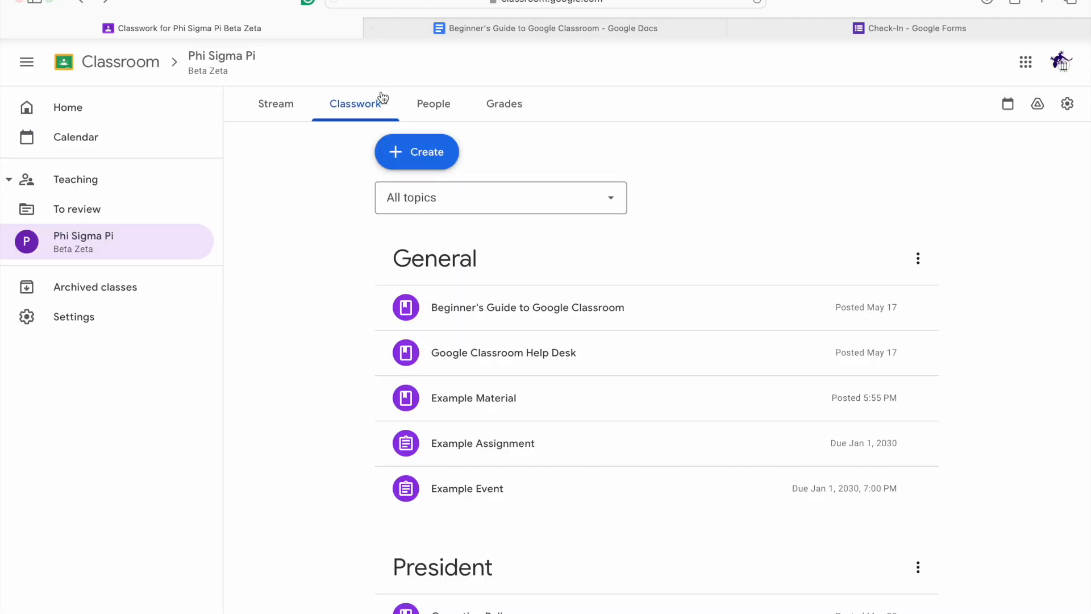
Create a new classwork question that asks "What is your favorite color?".
{"action": "left_click", "coordinate": [402, 155]}
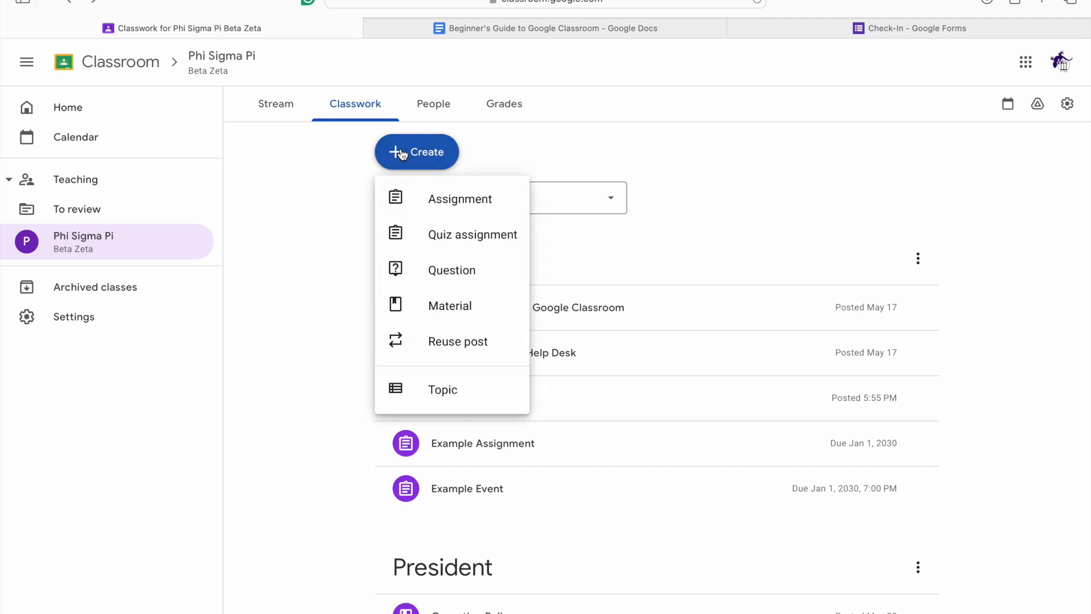
{"action": "left_click", "coordinate": [493, 278]}
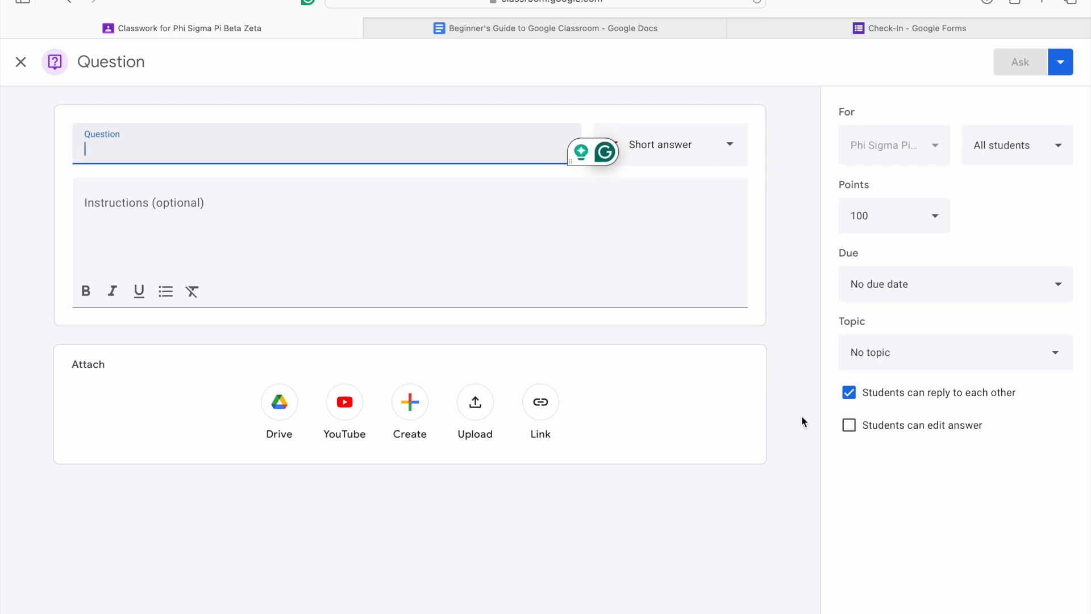
{"action": "type", "text": "What "}
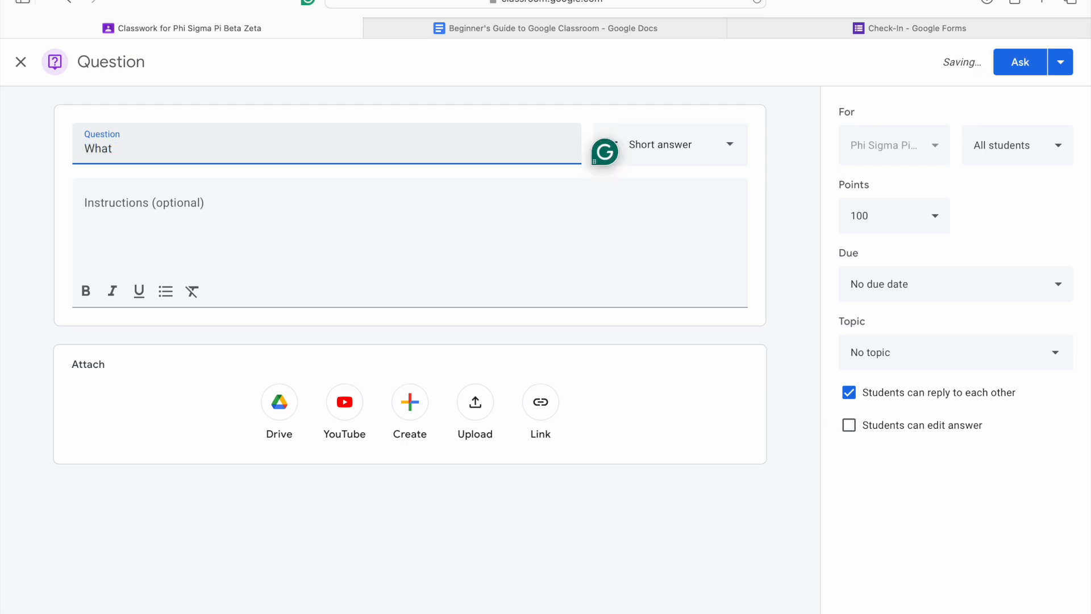
{"action": "type", "text": "is your favorite "}
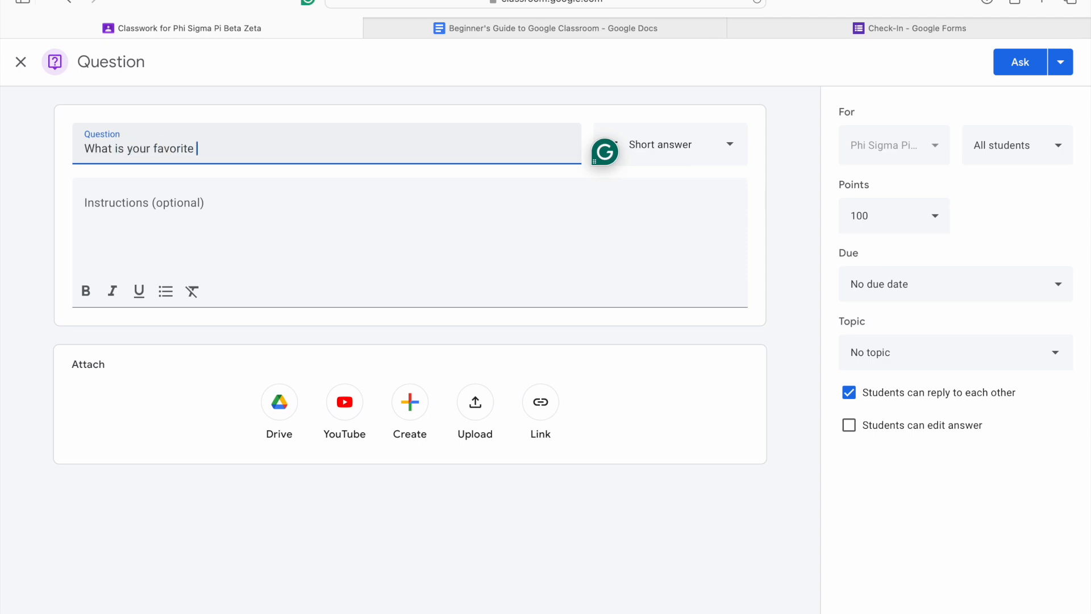
{"action": "type", "text": "color?"}
Try the multiple choice format for the question and return it to short answer.
{"action": "left_click", "coordinate": [644, 147]}
{"action": "left_click", "coordinate": [662, 174]}
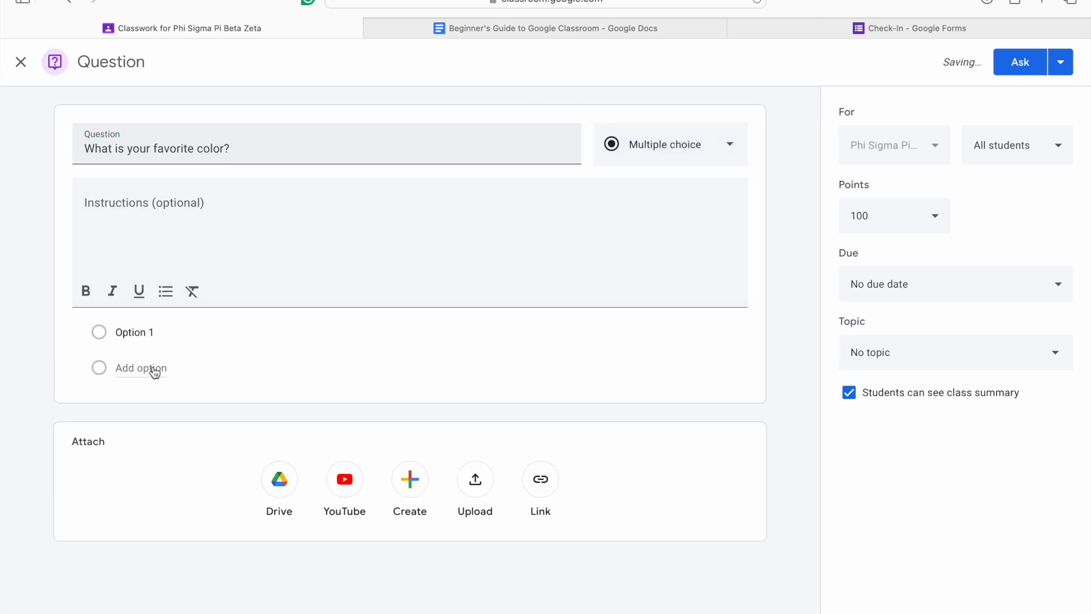
{"action": "left_click", "coordinate": [632, 148]}
{"action": "left_click", "coordinate": [682, 104]}
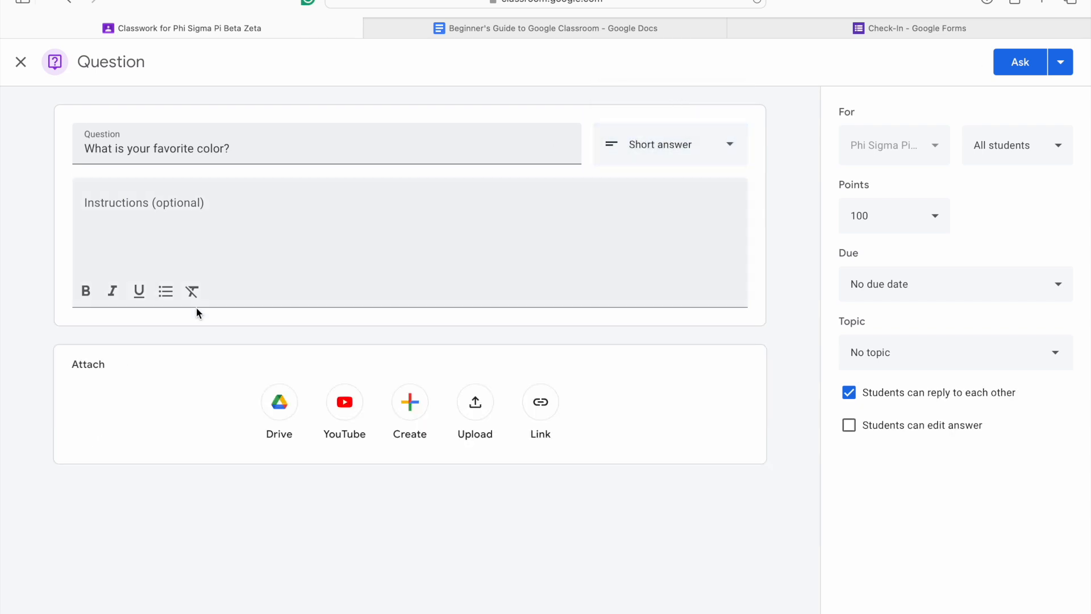
Enter "Tell us!" as the question's instructions.
{"action": "left_click", "coordinate": [230, 200]}
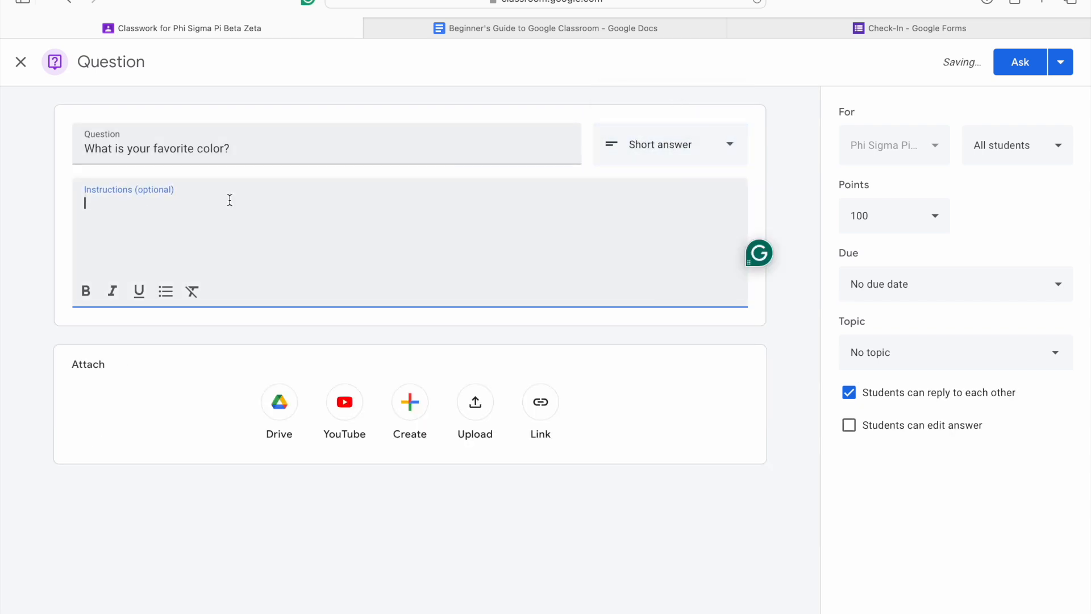
{"action": "type", "text": "Tell us!"}
{"action": "left_click", "coordinate": [66, 315]}
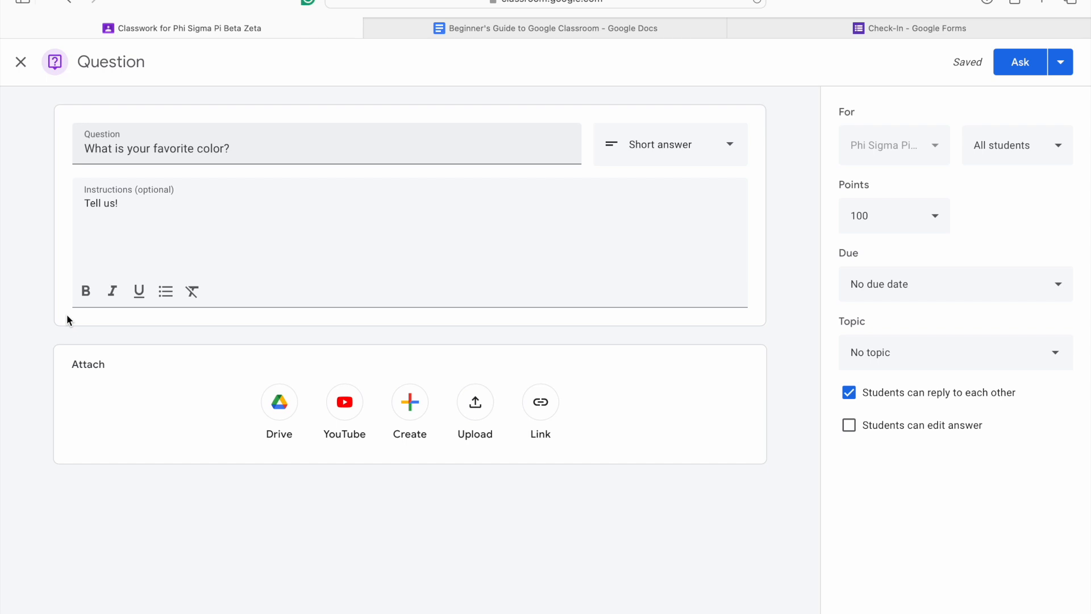
Set the question's points to Ungraded.
{"action": "left_click", "coordinate": [881, 220]}
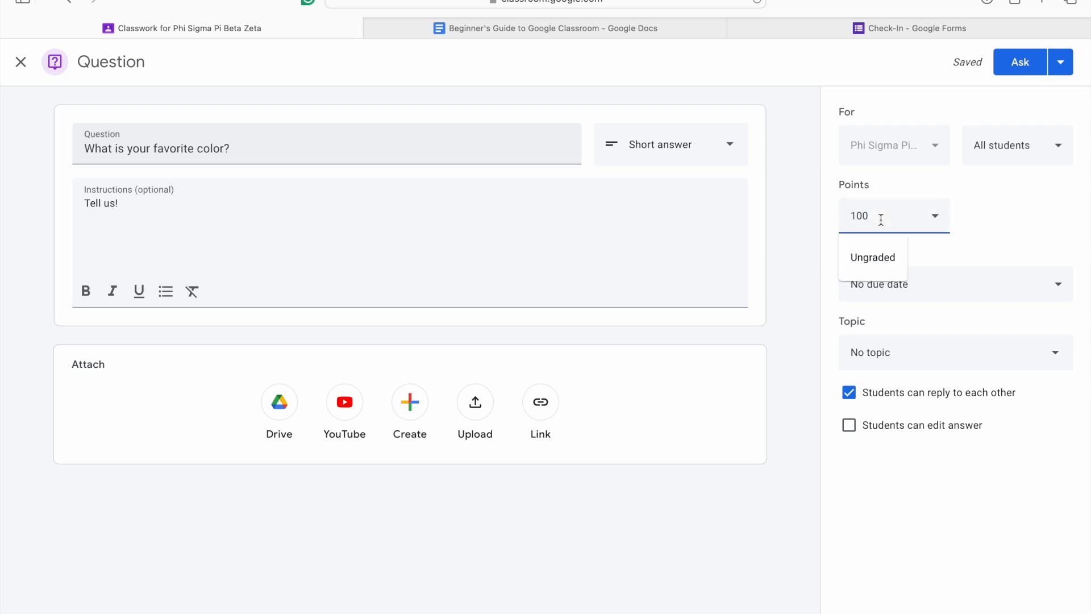
{"action": "left_click", "coordinate": [881, 260]}
{"action": "left_click", "coordinate": [987, 234]}
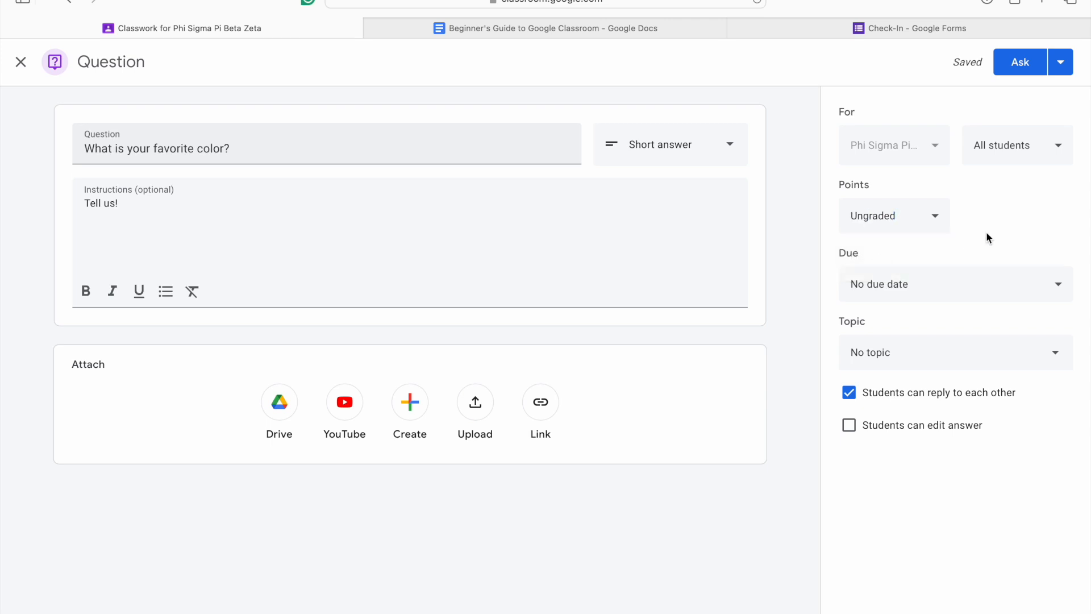
Replace the ungraded setting with a point value of 100.
{"action": "left_click", "coordinate": [930, 221]}
{"action": "key", "text": "BackSpace"}
{"action": "key", "text": "BackSpace"}
{"action": "key", "text": "BackSpace"}
{"action": "key", "text": "BackSpace"}
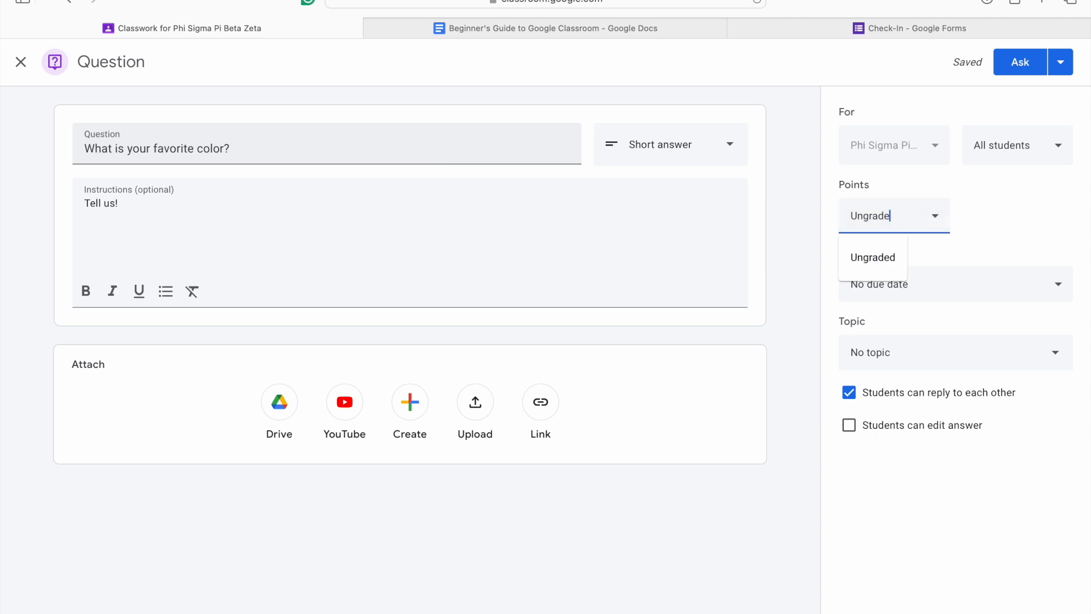
{"action": "key", "text": "BackSpace"}
{"action": "key", "text": "BackSpace"}
{"action": "key", "text": "BackSpace"}
{"action": "key", "text": "BackSpace"}
{"action": "left_click", "coordinate": [1022, 215]}
{"action": "left_click", "coordinate": [935, 210]}
{"action": "key", "text": "BackSpace"}
{"action": "key", "text": "BackSpace"}
{"action": "key", "text": "BackSpace"}
{"action": "key", "text": "BackSpace"}
{"action": "key", "text": "BackSpace"}
{"action": "key", "text": "BackSpace"}
{"action": "key", "text": "BackSpace"}
{"action": "key", "text": "BackSpace"}
{"action": "type", "text": "1"}
{"action": "left_click", "coordinate": [1027, 248]}
{"action": "left_click", "coordinate": [915, 220]}
{"action": "type", "text": "00"}
{"action": "left_click", "coordinate": [958, 233]}
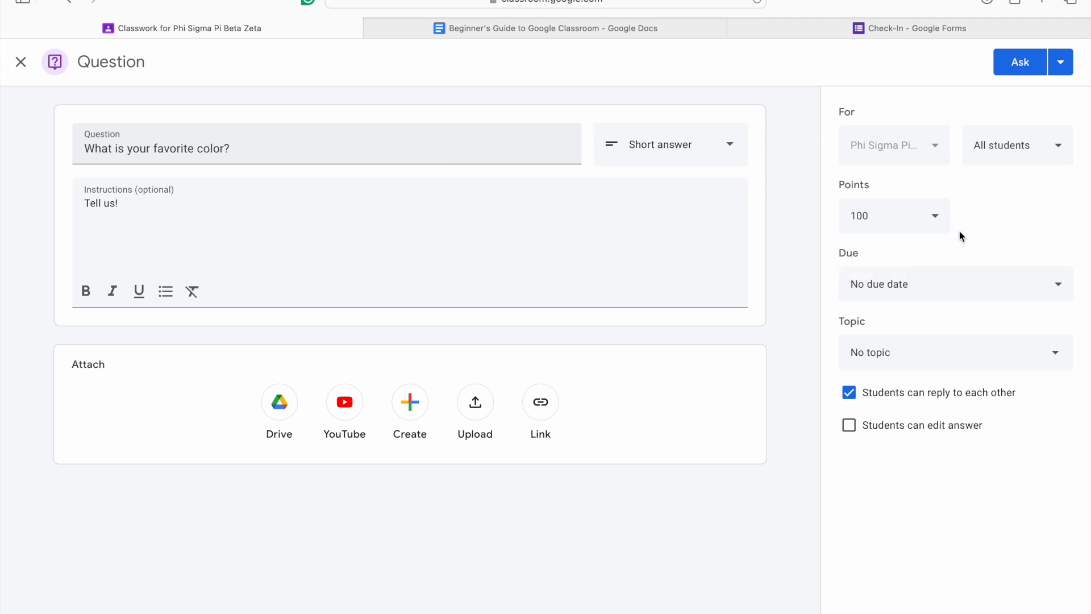
Clear the 100-point value and make the question ungraded again.
{"action": "left_click", "coordinate": [909, 227]}
{"action": "key", "text": "BackSpace"}
{"action": "key", "text": "BackSpace"}
{"action": "key", "text": "BackSpace"}
{"action": "type", "text": "100"}
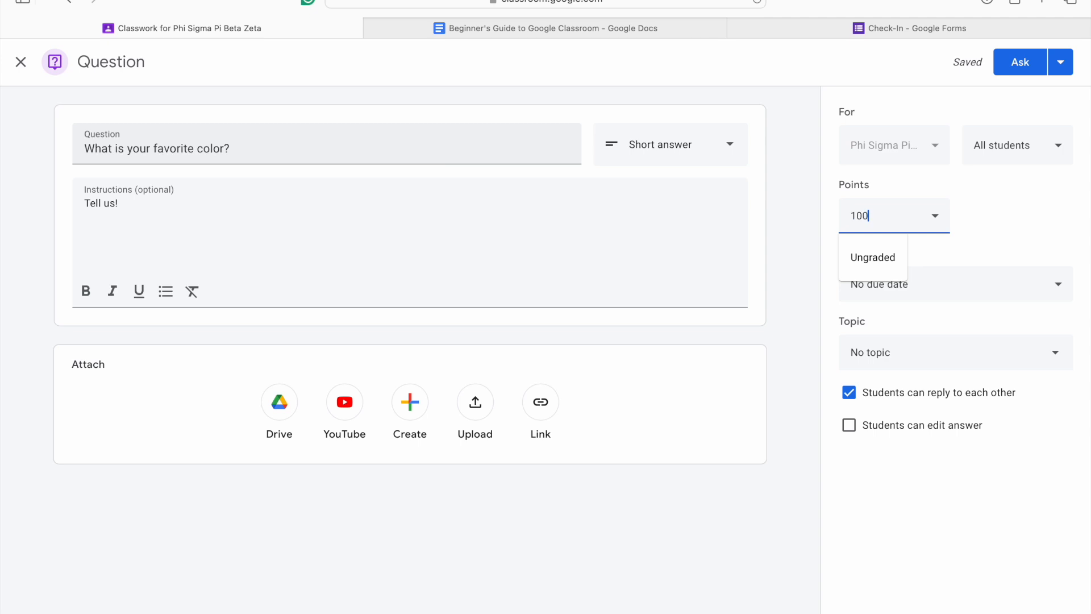
{"action": "key", "text": "BackSpace"}
{"action": "key", "text": "BackSpace"}
{"action": "left_click", "coordinate": [882, 257]}
{"action": "left_click", "coordinate": [974, 223]}
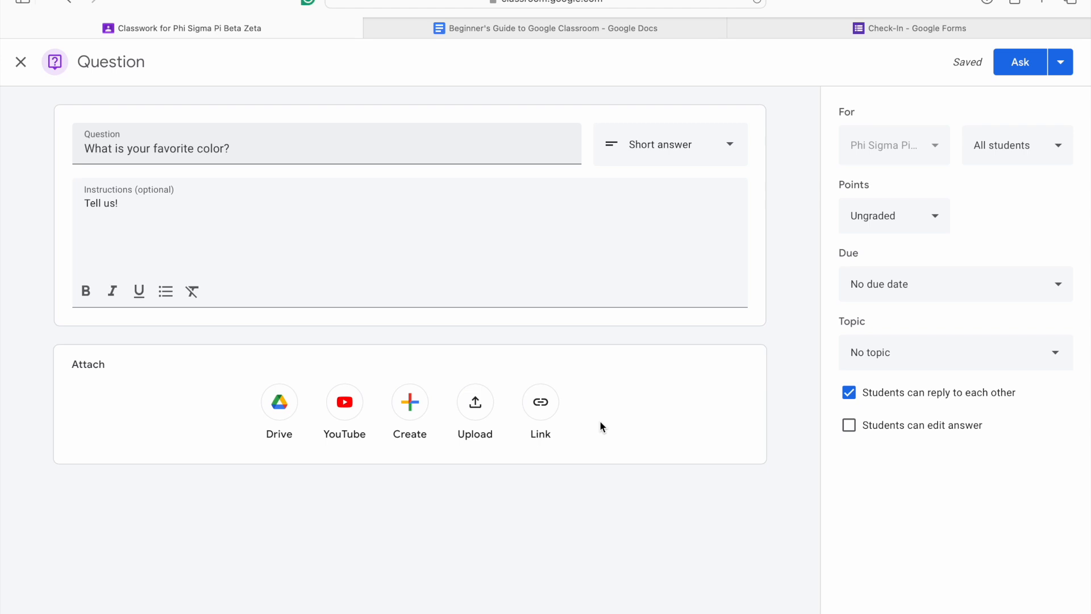
Check the due date setting and the posting options, and post the question to all students.
{"action": "left_click", "coordinate": [906, 297]}
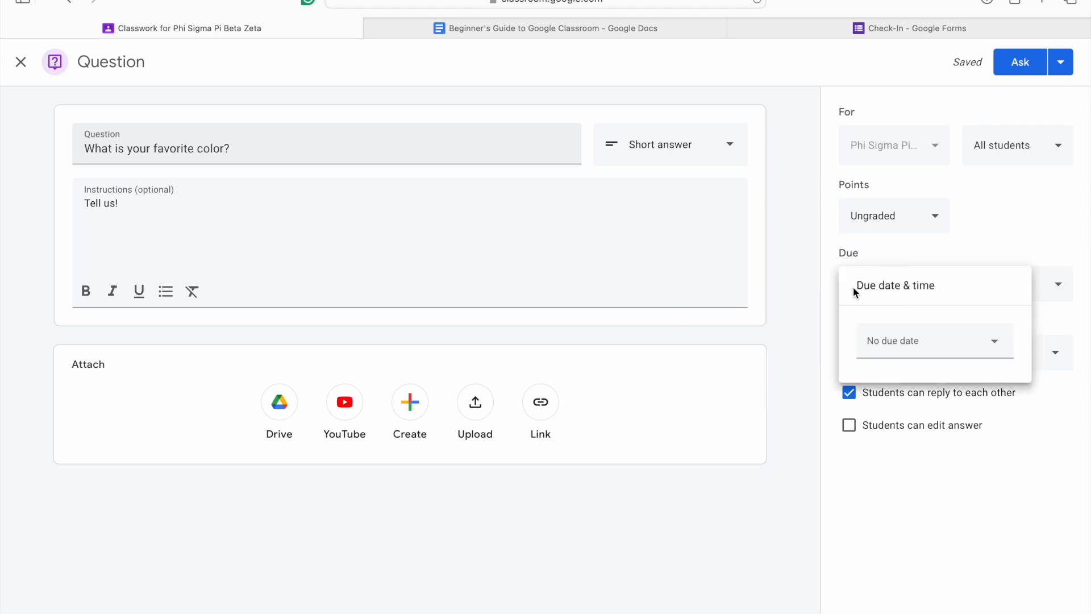
{"action": "left_click", "coordinate": [829, 292]}
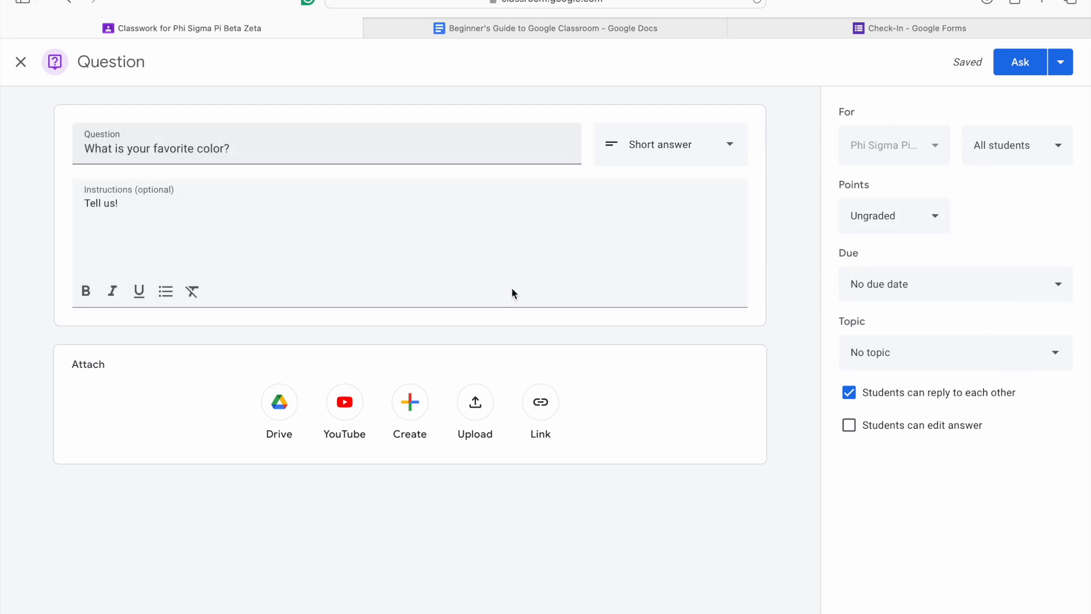
{"action": "left_click", "coordinate": [1060, 68]}
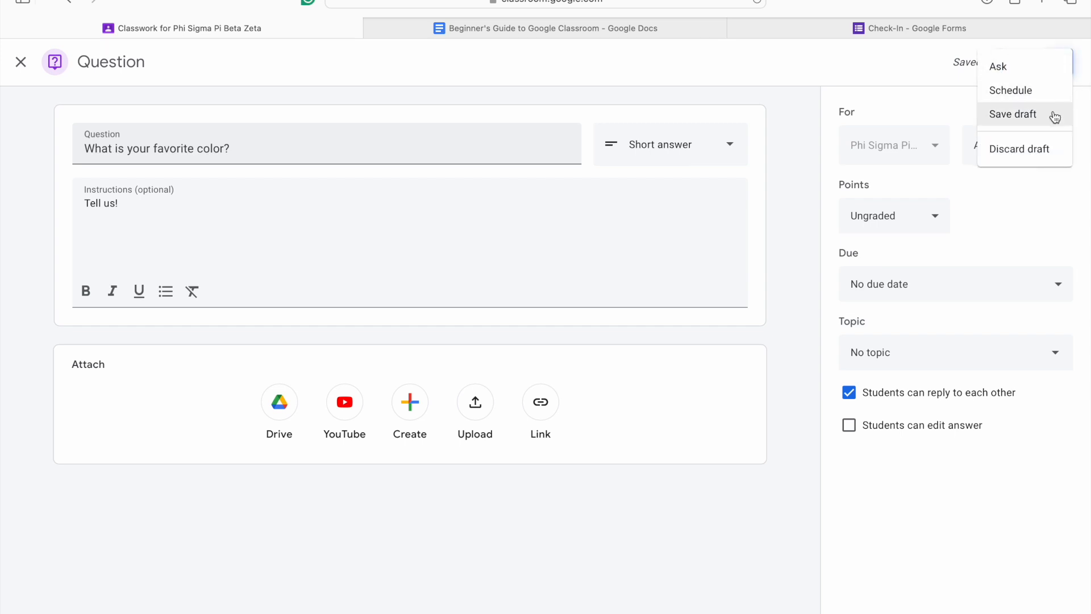
{"action": "left_click", "coordinate": [953, 89]}
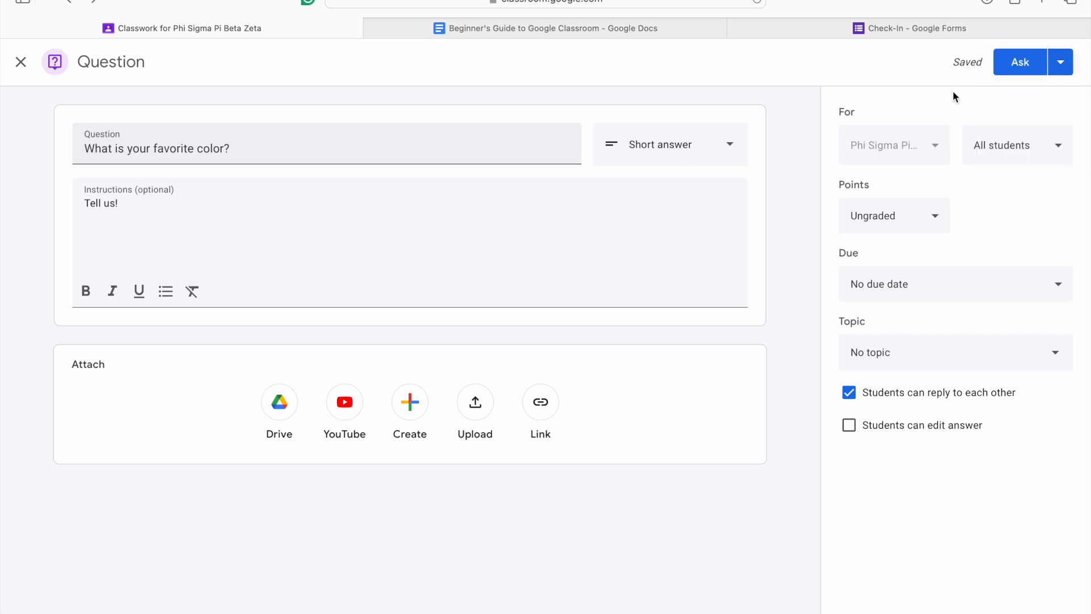
{"action": "left_click", "coordinate": [1019, 64]}
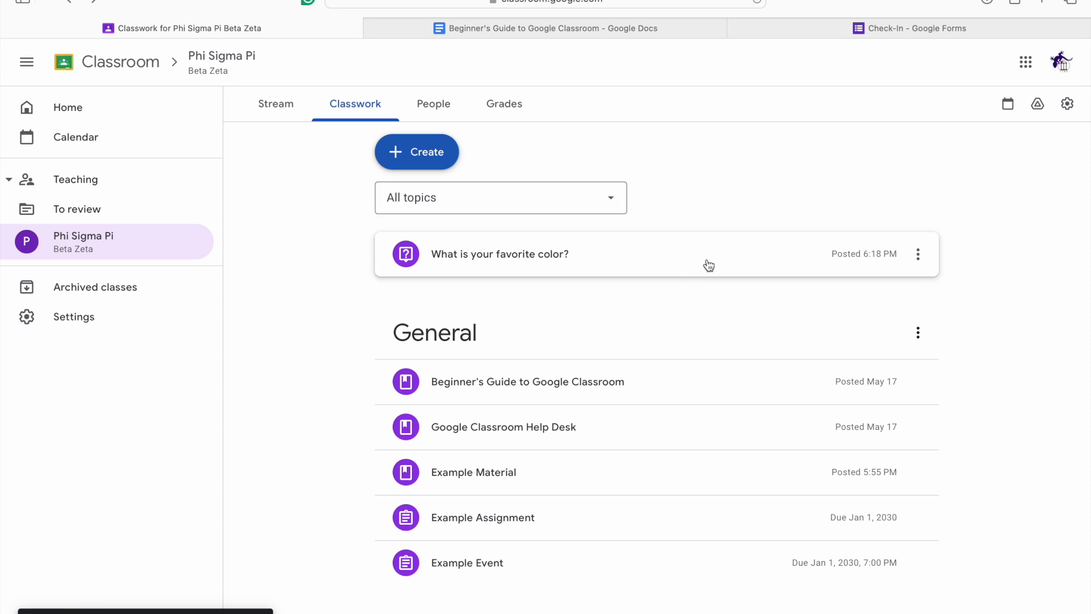
Edit the posted favorite color question to assign it to the General topic and save it.
{"action": "left_click", "coordinate": [707, 272]}
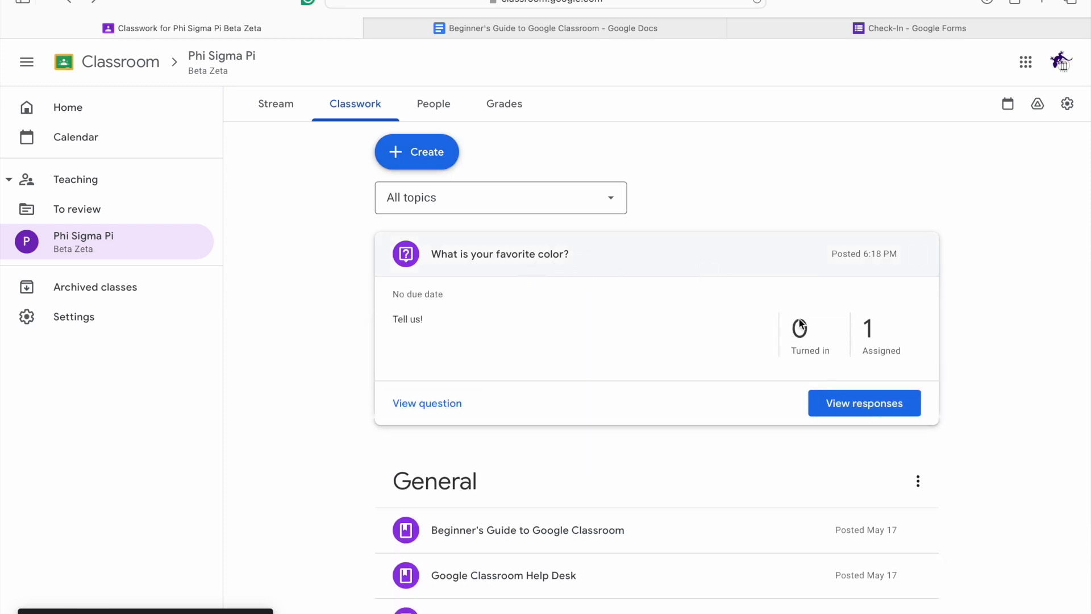
{"action": "left_click", "coordinate": [917, 254]}
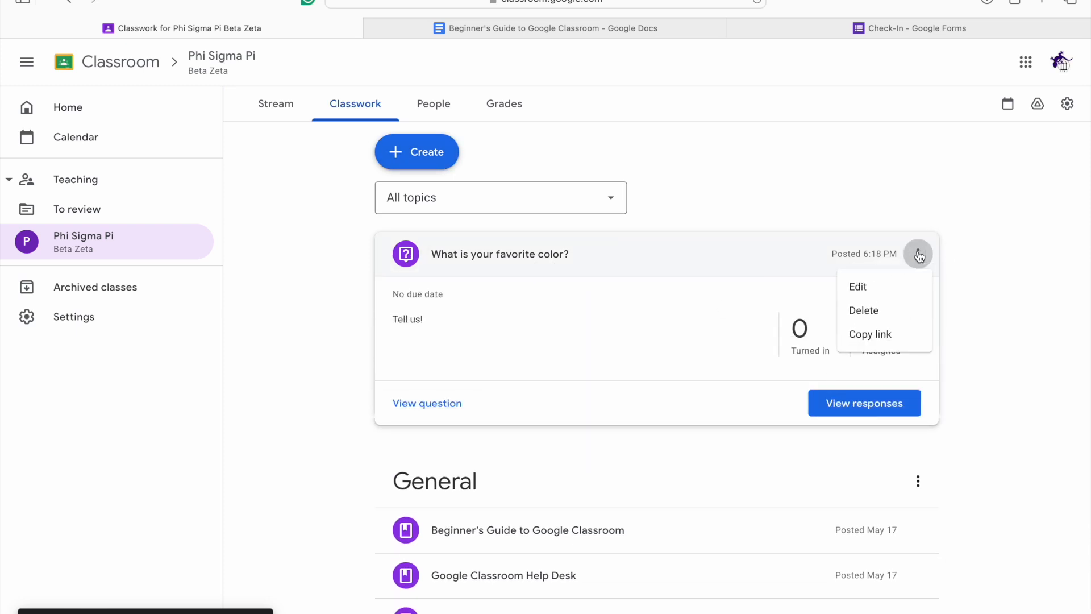
{"action": "left_click", "coordinate": [881, 290]}
{"action": "left_click", "coordinate": [922, 354]}
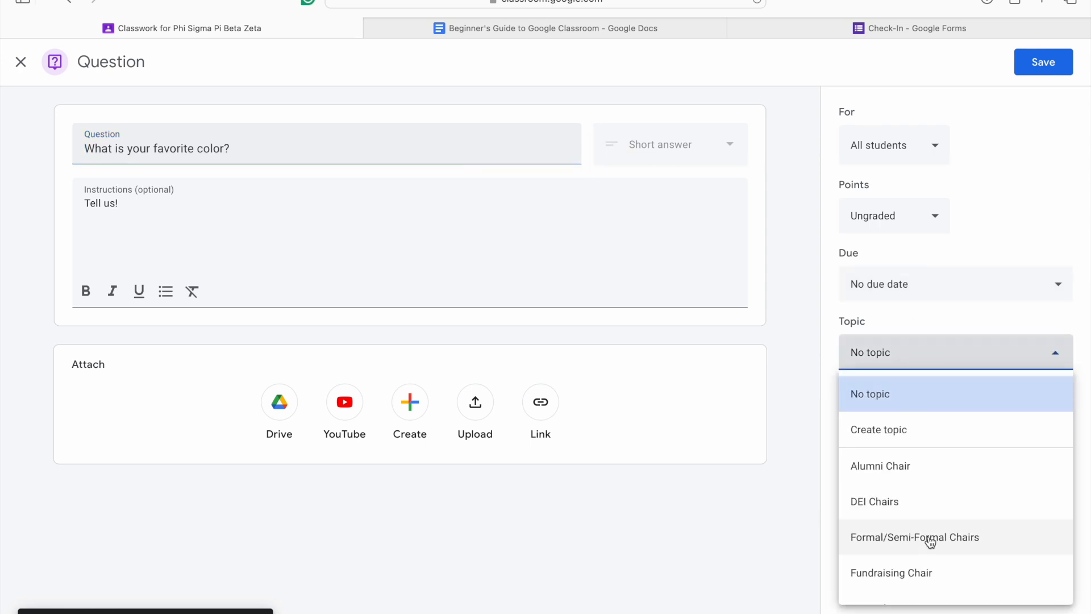
{"action": "scroll", "coordinate": [928, 538], "scroll_direction": "down", "scroll_amount": 3}
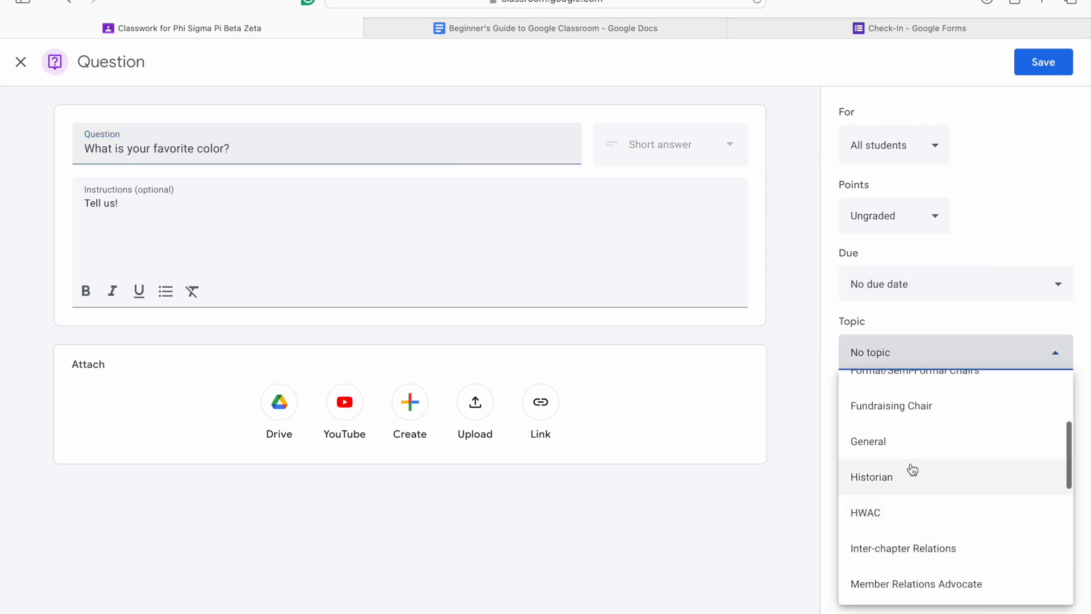
{"action": "scroll", "coordinate": [915, 492], "scroll_direction": "down", "scroll_amount": 2}
{"action": "scroll", "coordinate": [922, 489], "scroll_direction": "up", "scroll_amount": 2}
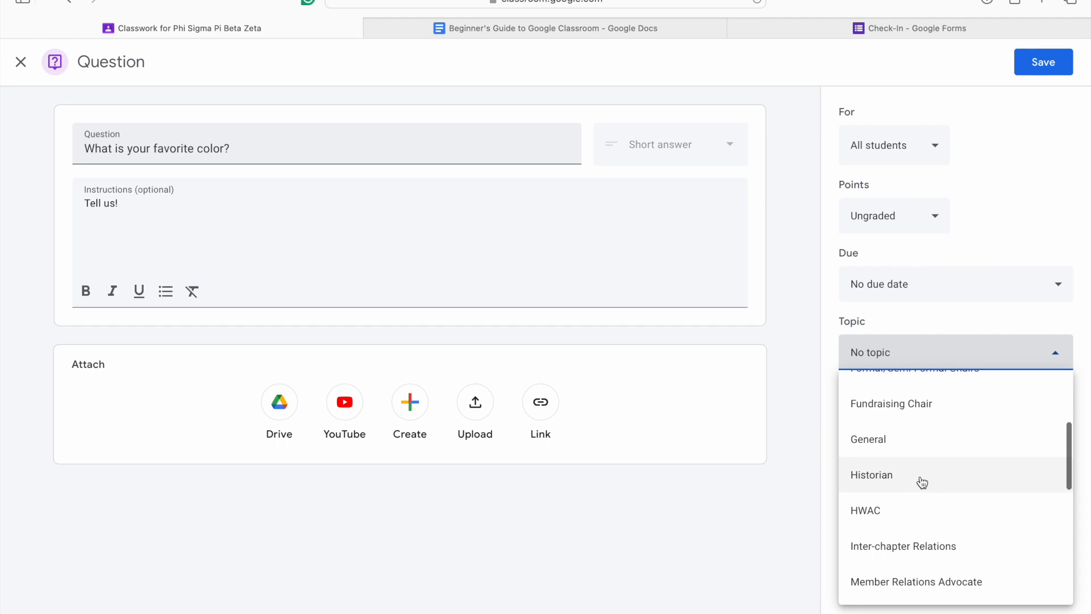
{"action": "left_click", "coordinate": [917, 447]}
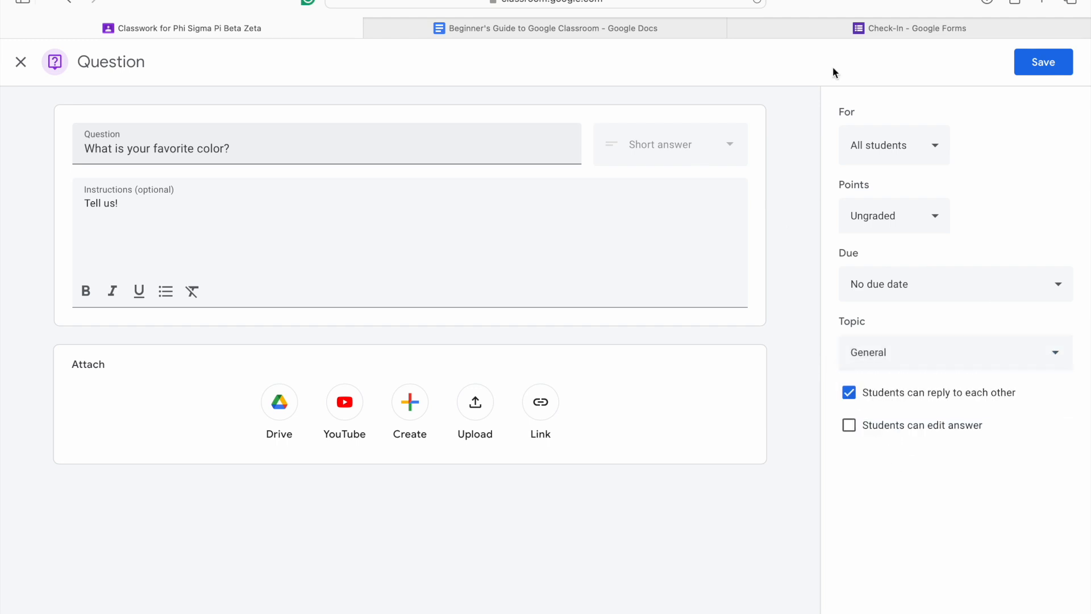
{"action": "left_click", "coordinate": [1038, 71]}
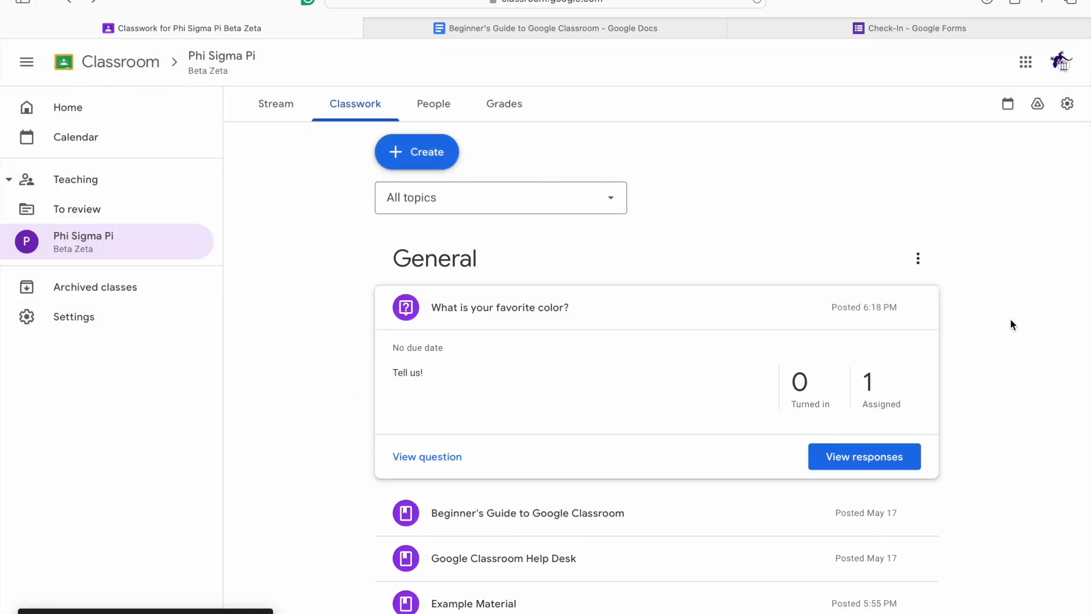
Move the favorite color question to the end of the General topic, below Example Event.
{"action": "scroll", "coordinate": [571, 302], "scroll_direction": "down", "scroll_amount": 3}
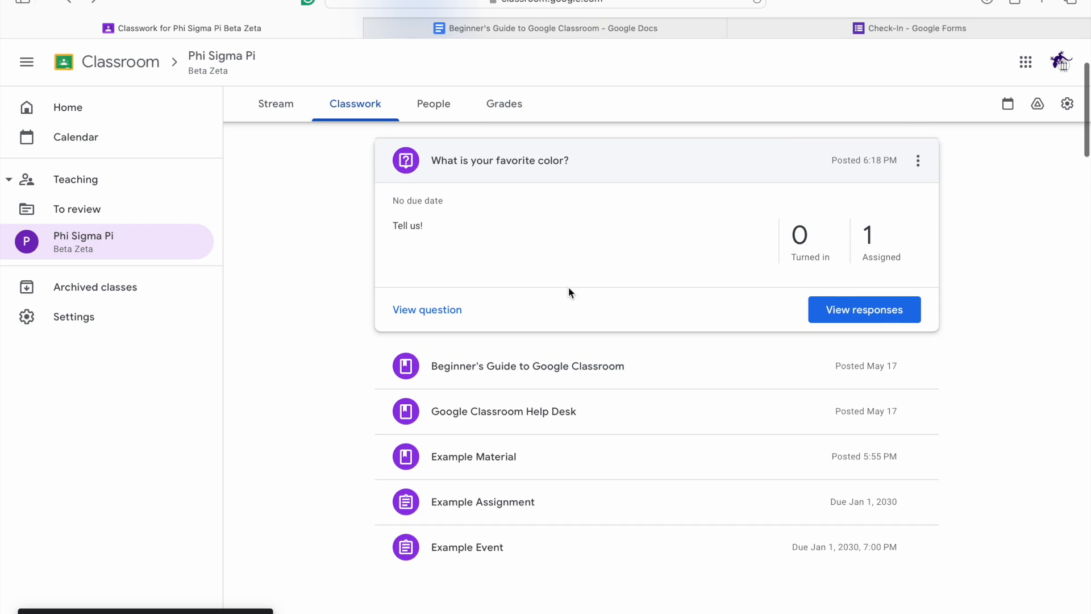
{"action": "left_click_drag", "start_coordinate": [535, 171], "coordinate": [540, 398]}
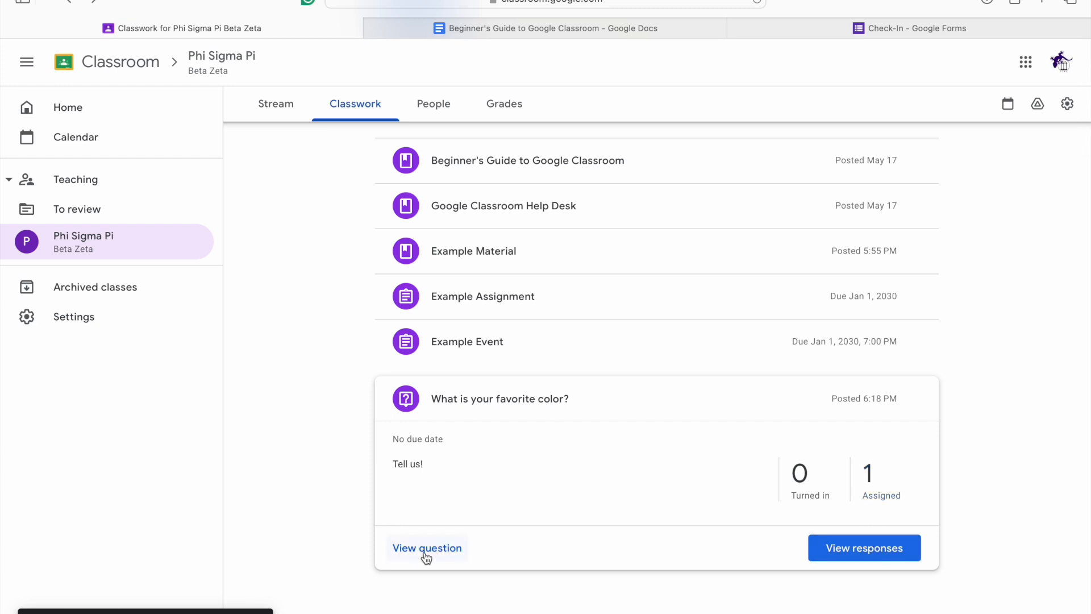
View the student answers for the favorite color question and its question page with class comments.
{"action": "left_click", "coordinate": [848, 548]}
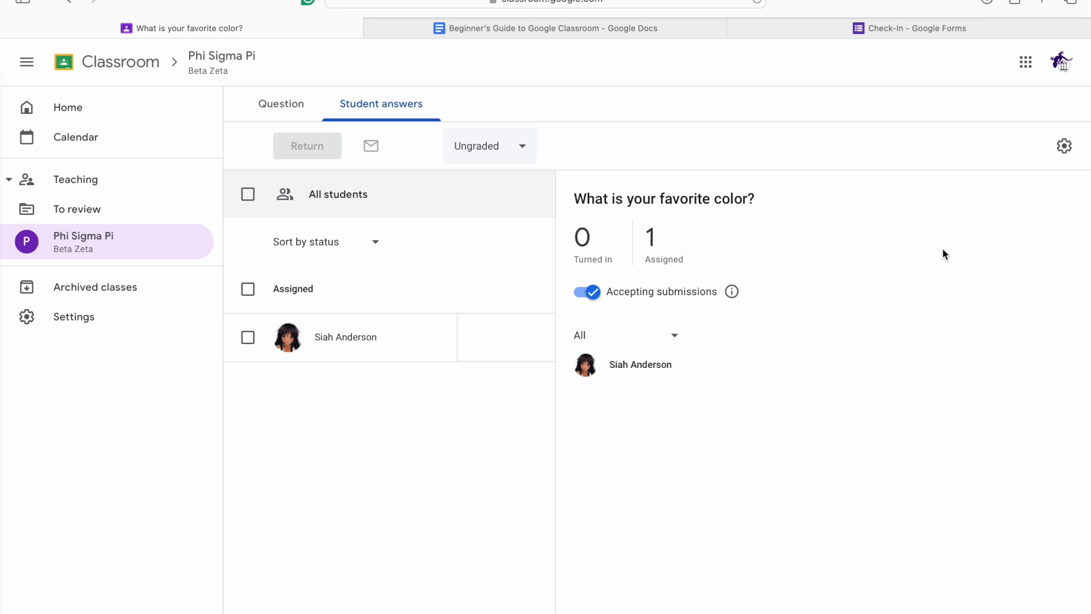
{"action": "left_click", "coordinate": [285, 107]}
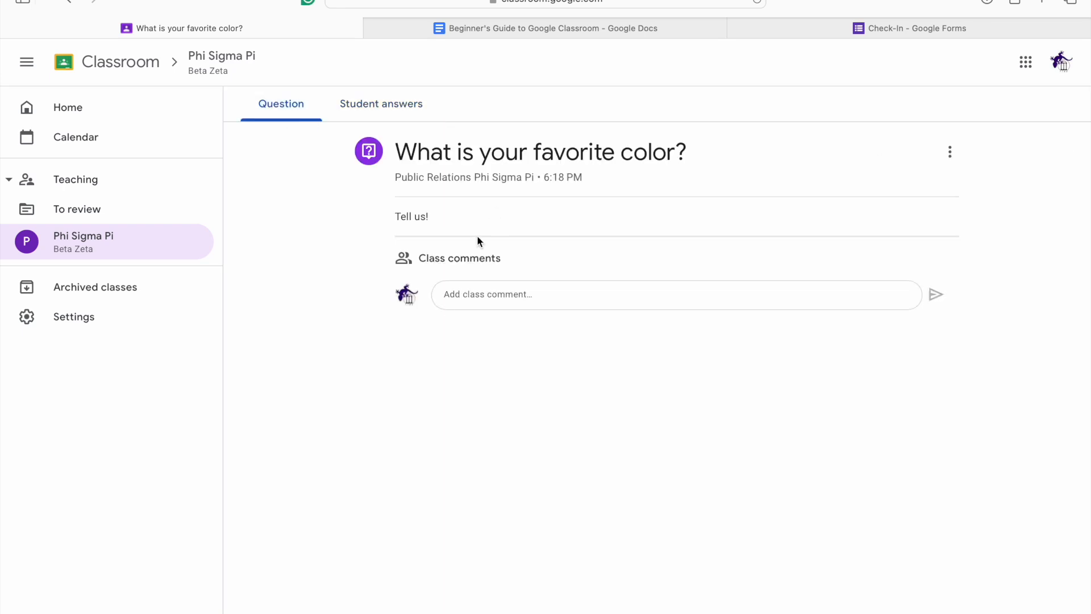